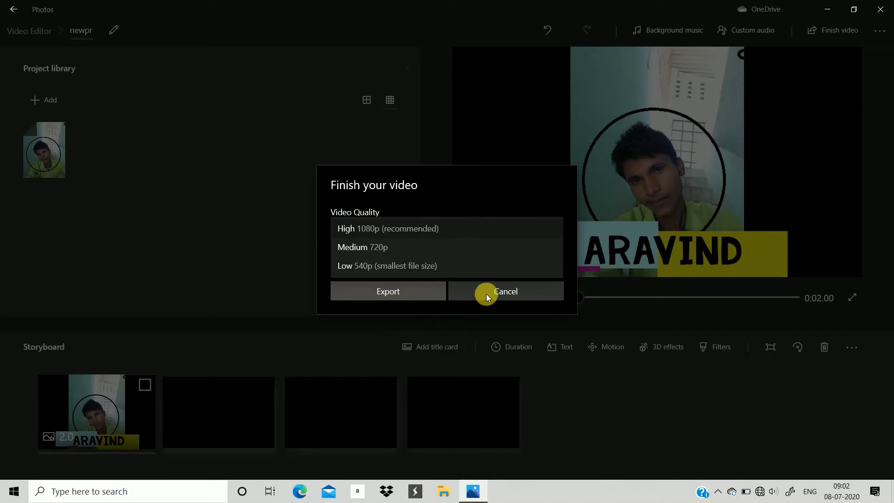
Step: Close the video finishing dialog without exporting
click(486, 294)
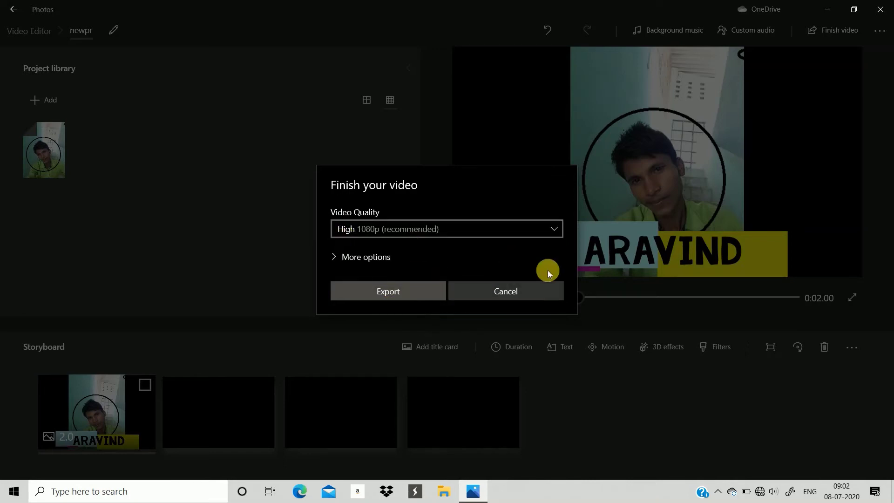
click(518, 294)
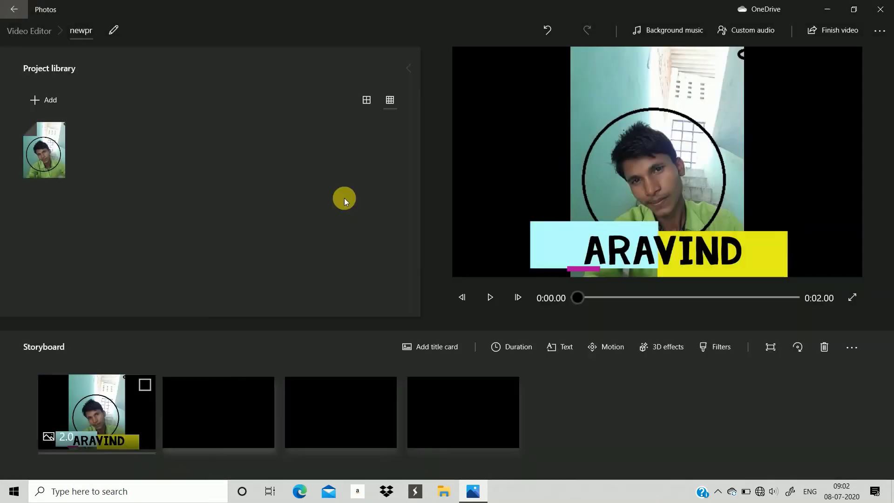
Step: Add the video bright-sunset-windmill-fields_wy_z2wxwb__PM from New Volume (D:) to the project library and place it in the storyboard
click(27, 104)
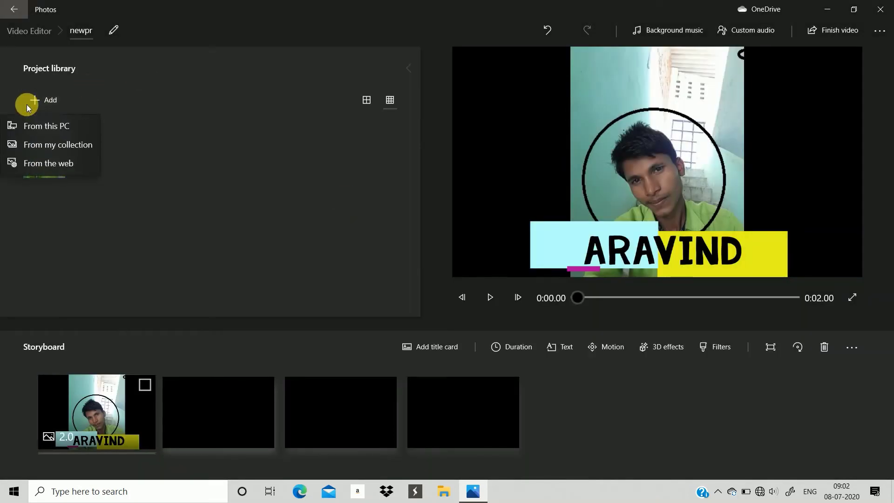
click(53, 124)
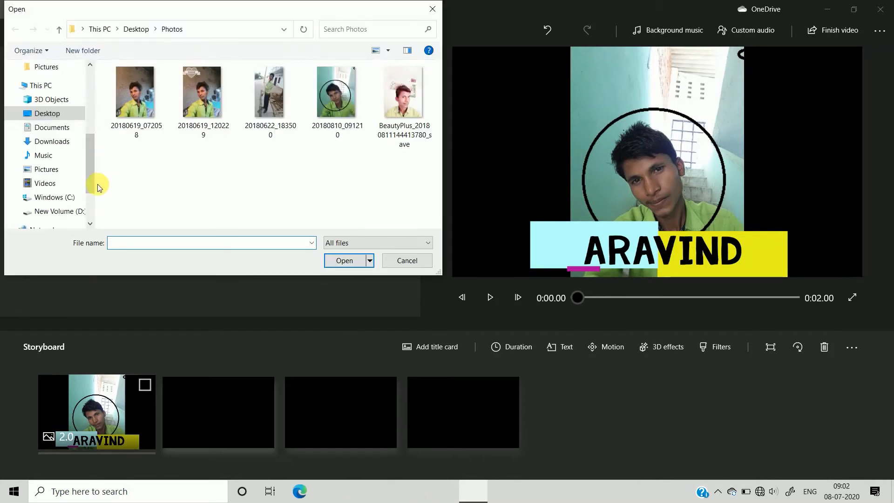
click(90, 224)
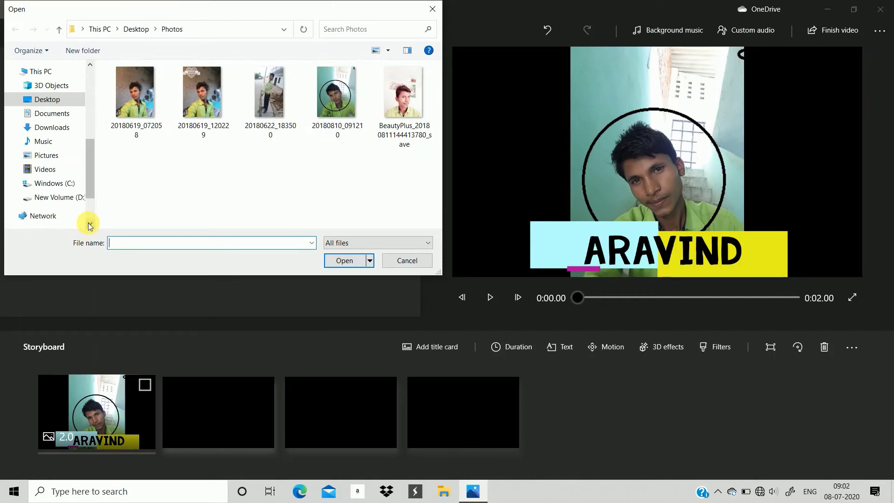
click(64, 198)
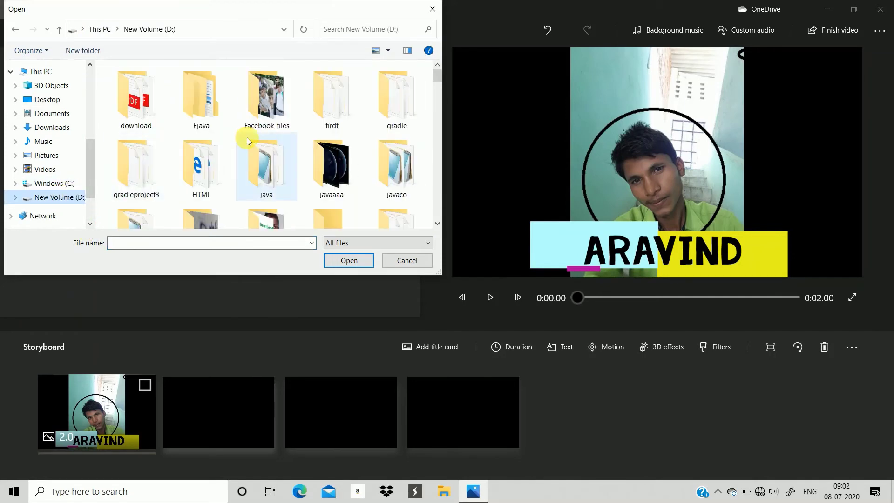
scroll(246, 137, down, 3)
scroll(233, 175, down, 6)
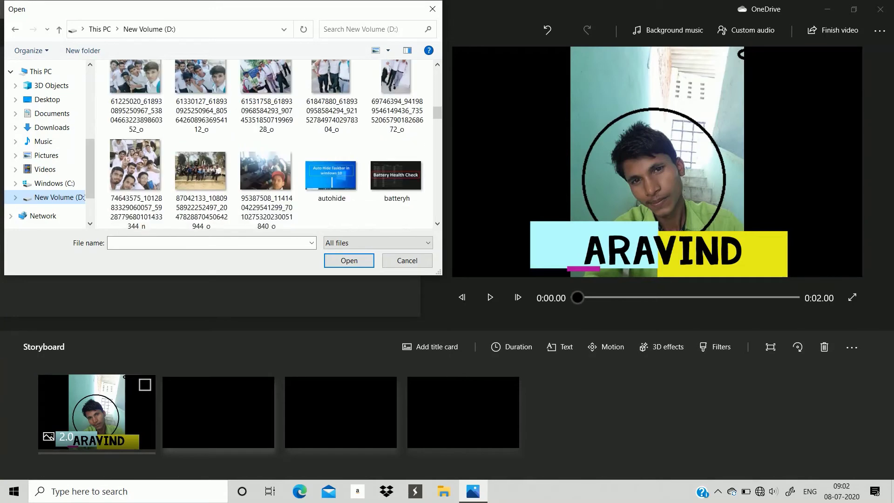
scroll(209, 154, down, 1)
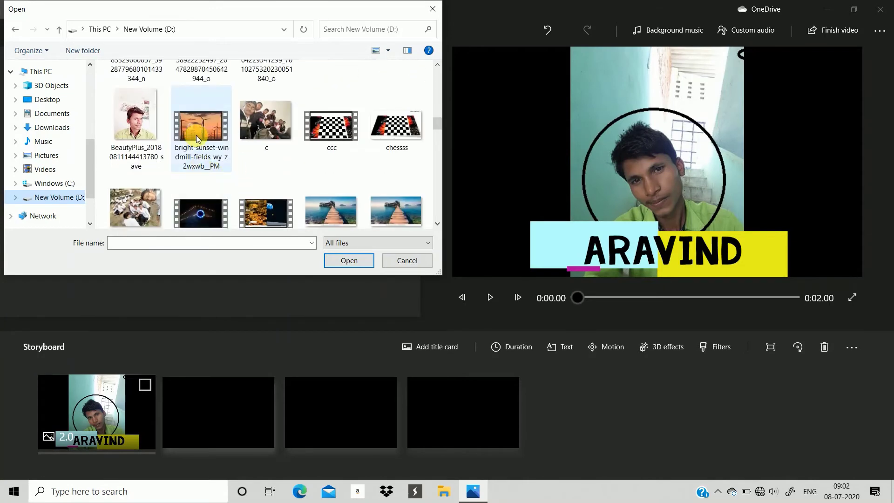
scroll(205, 211, down, 2)
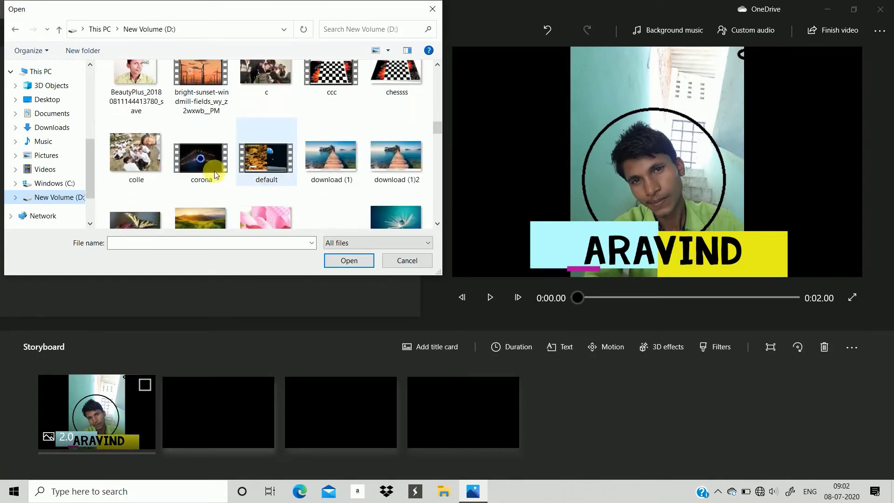
scroll(200, 175, up, 3)
click(199, 156)
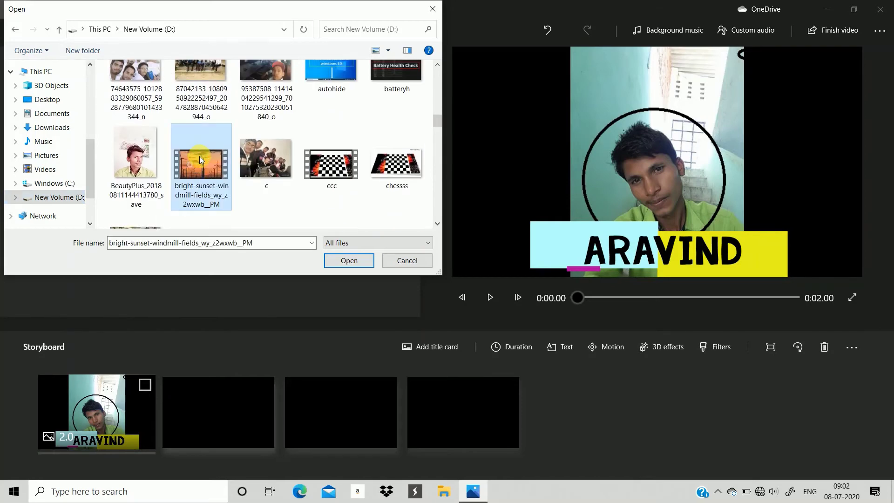
click(344, 262)
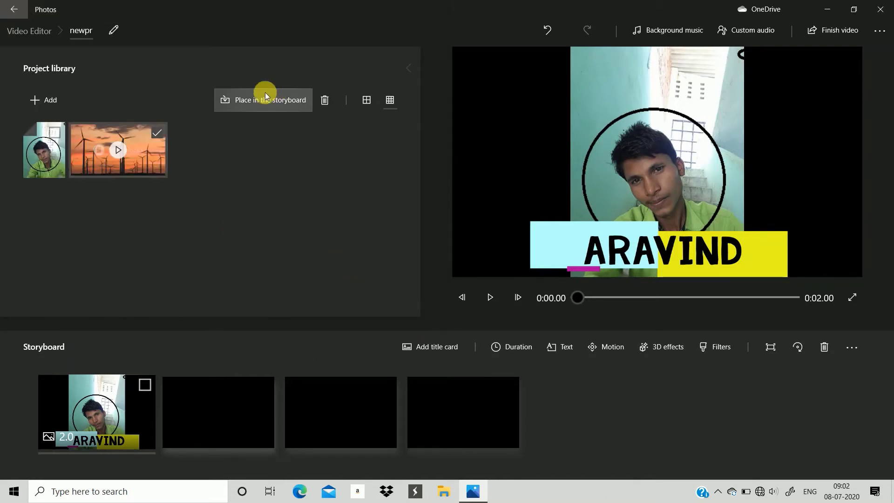
click(262, 99)
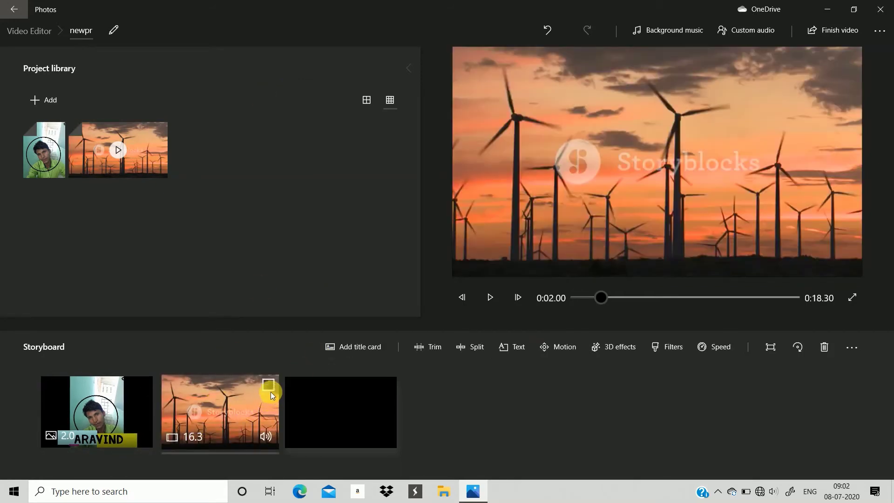
Step: Check the windmill clip's volume control and preview the storyboard from the beginning
click(265, 434)
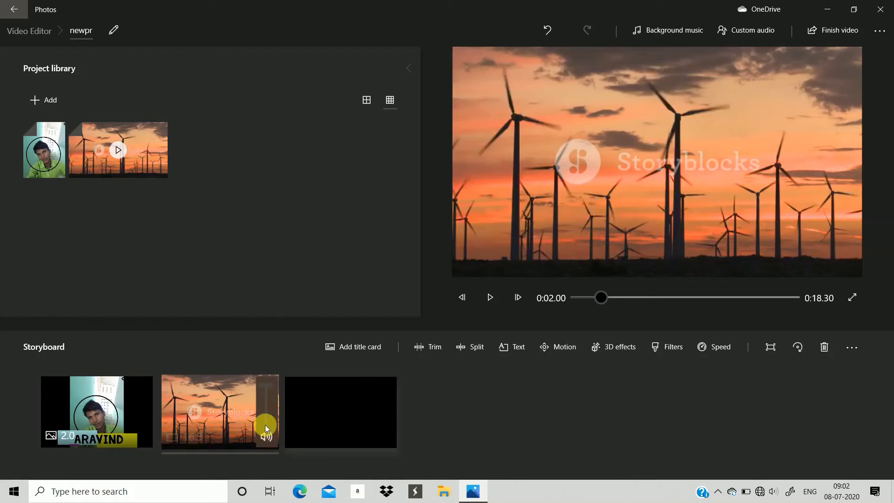
mouse_move(269, 384)
mouse_down()
mouse_move(267, 421)
mouse_move(273, 375)
mouse_move(269, 438)
mouse_move(270, 384)
mouse_up()
click(492, 295)
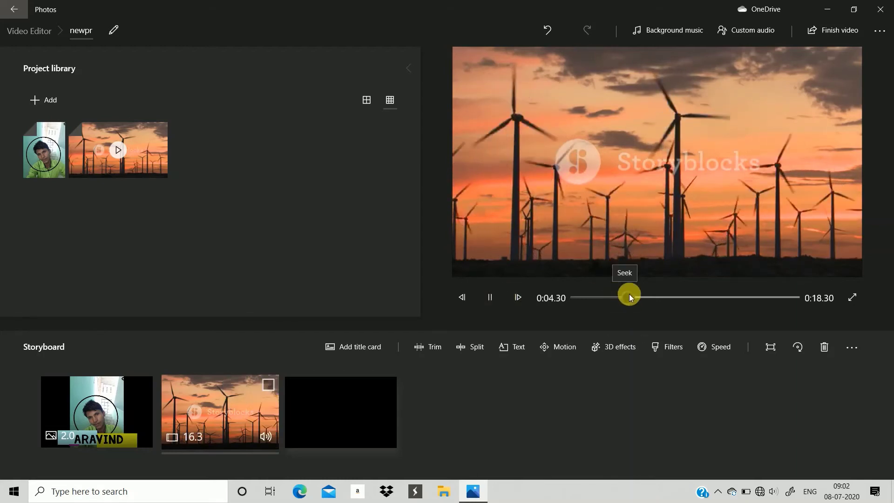
drag(633, 295, 581, 297)
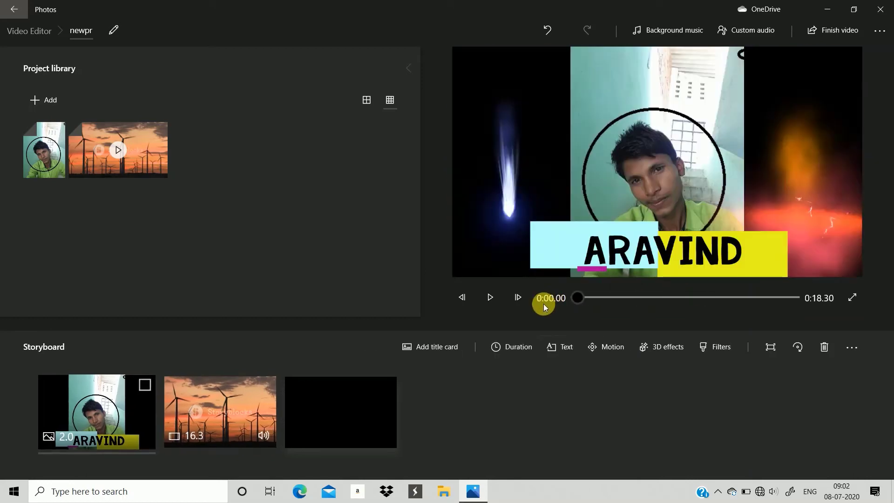
click(517, 297)
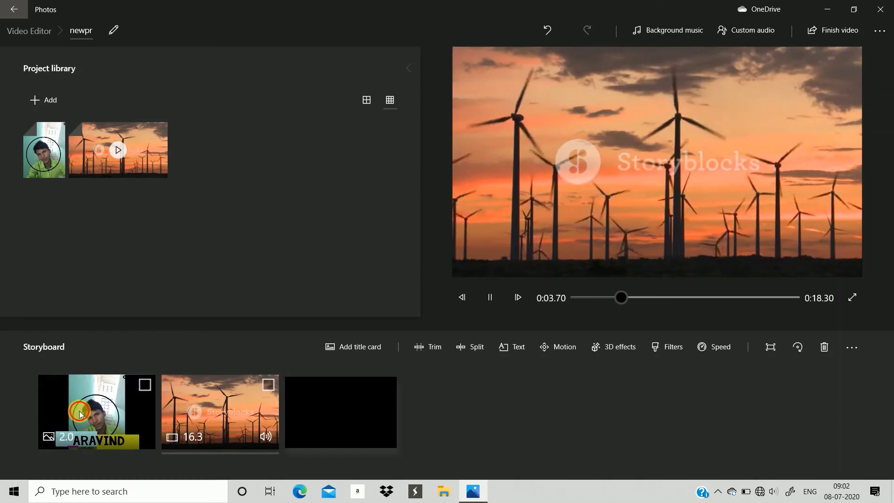
click(141, 437)
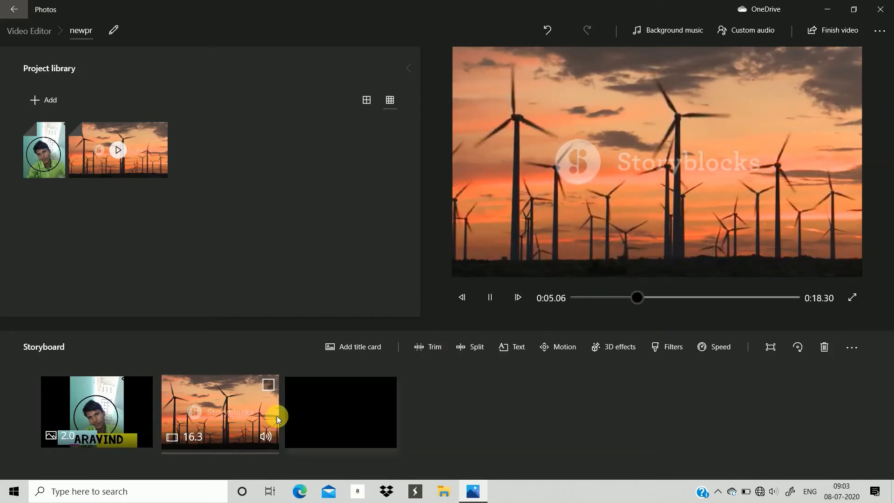
Step: Mute the windmill clip by lowering its volume to zero, and pause the preview
click(267, 437)
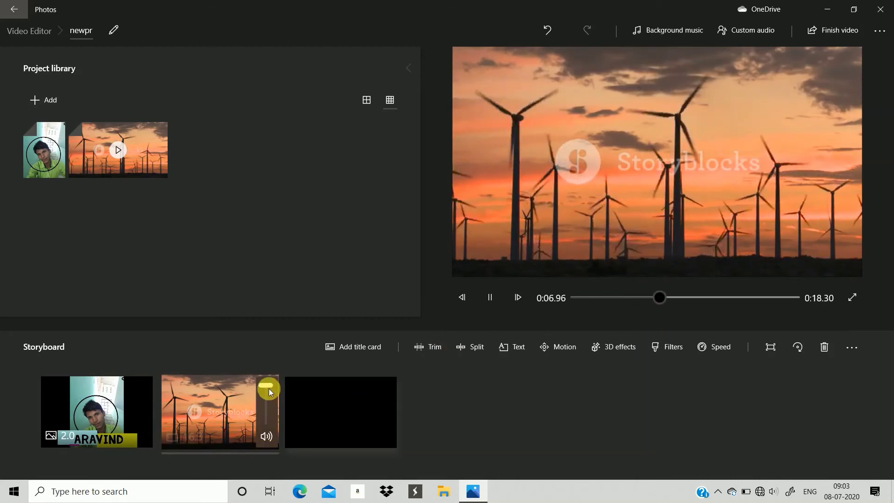
drag(269, 389, 269, 432)
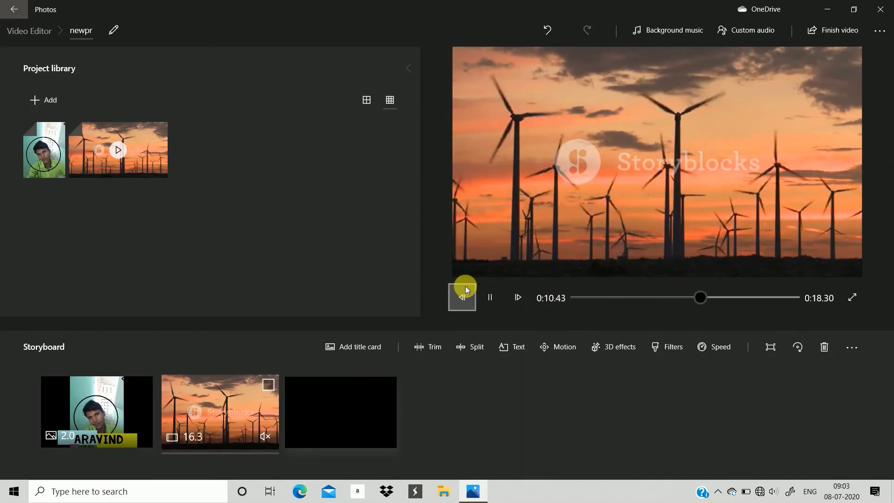
click(489, 297)
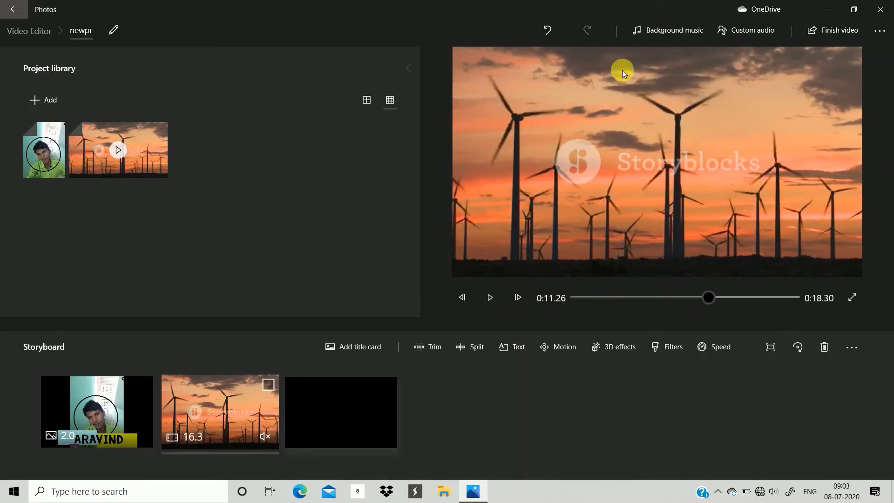
Step: Set Anodised as the project's background music and play the video to preview it
click(670, 30)
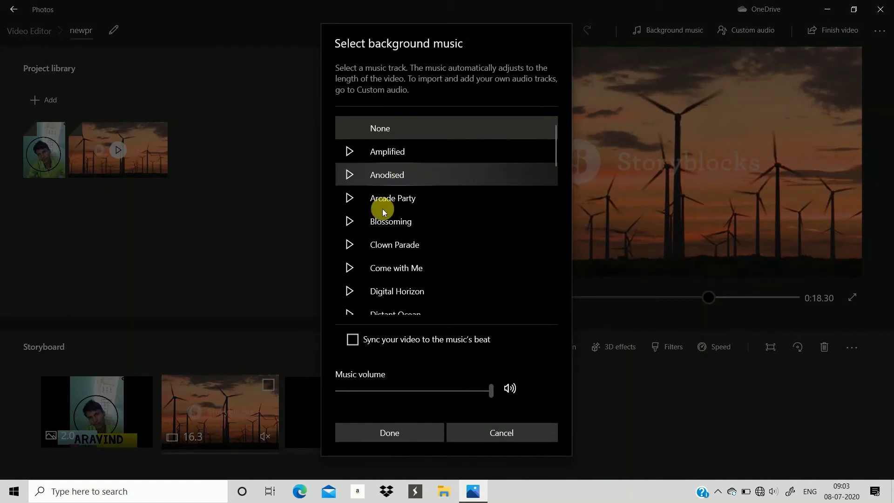
click(398, 175)
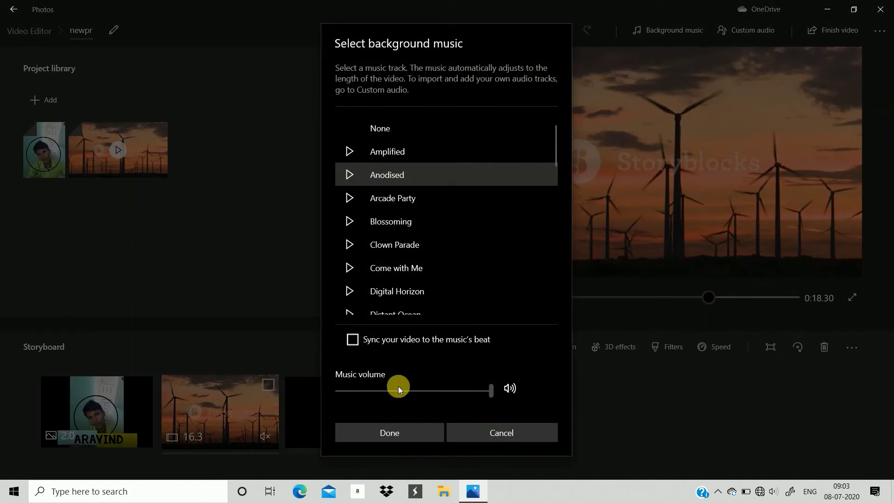
click(387, 430)
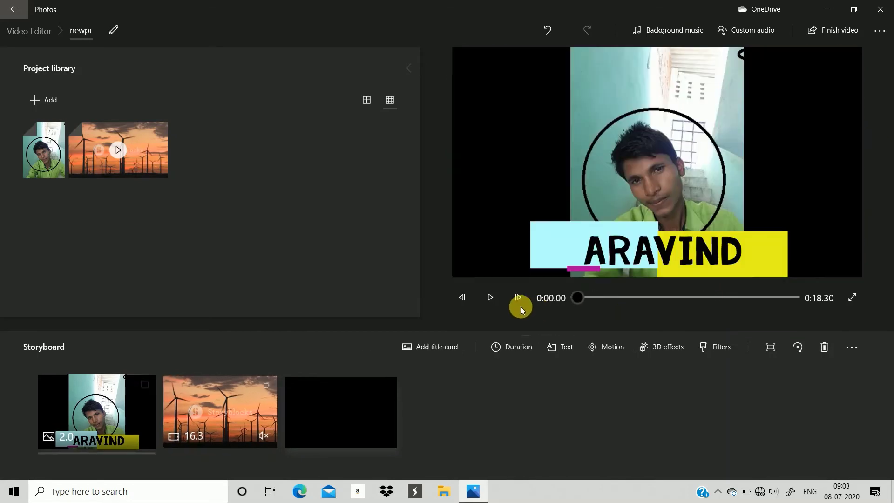
click(490, 297)
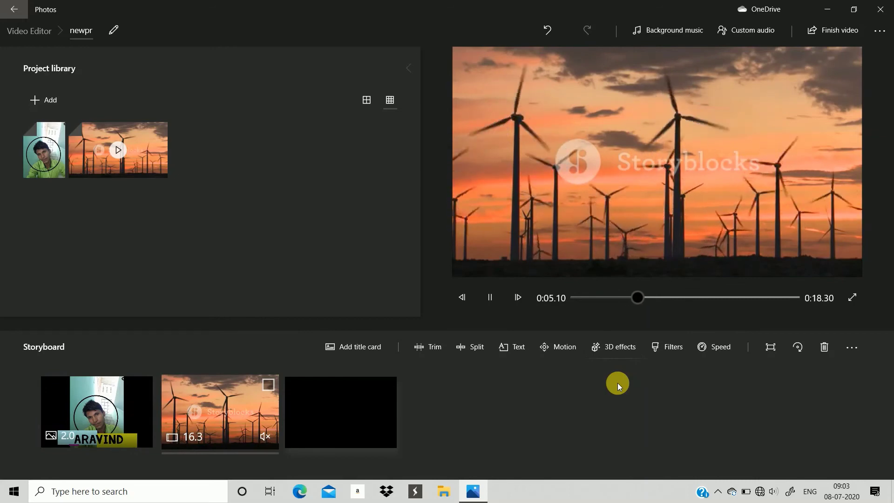
click(756, 31)
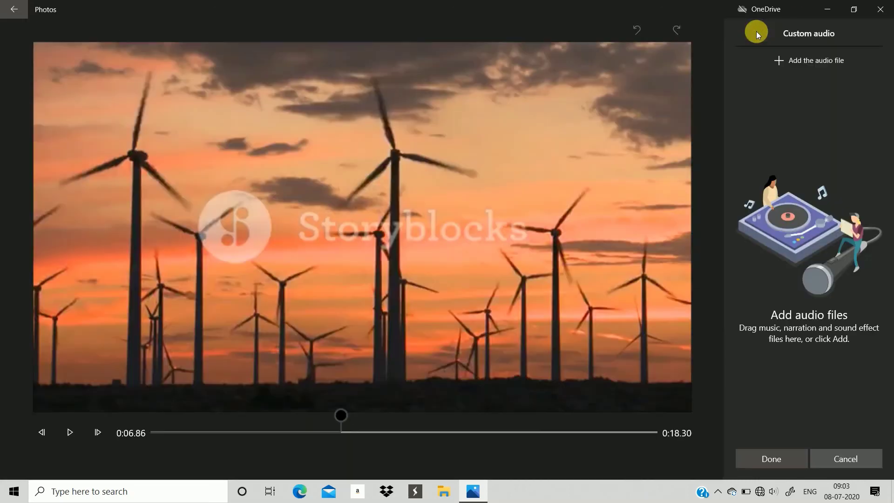
click(811, 55)
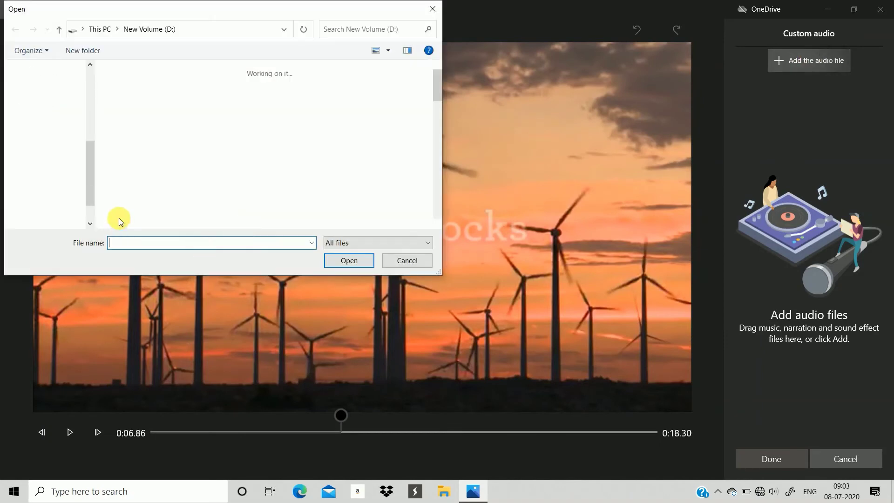
click(432, 9)
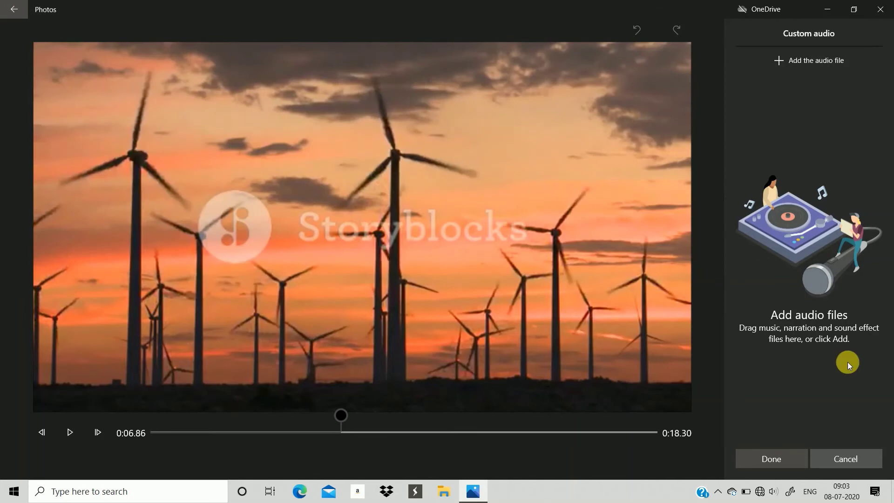
click(841, 460)
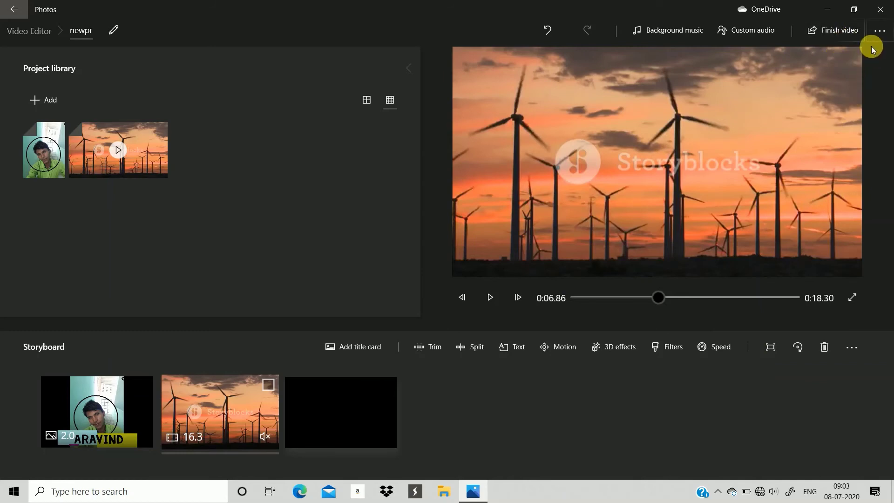
click(881, 33)
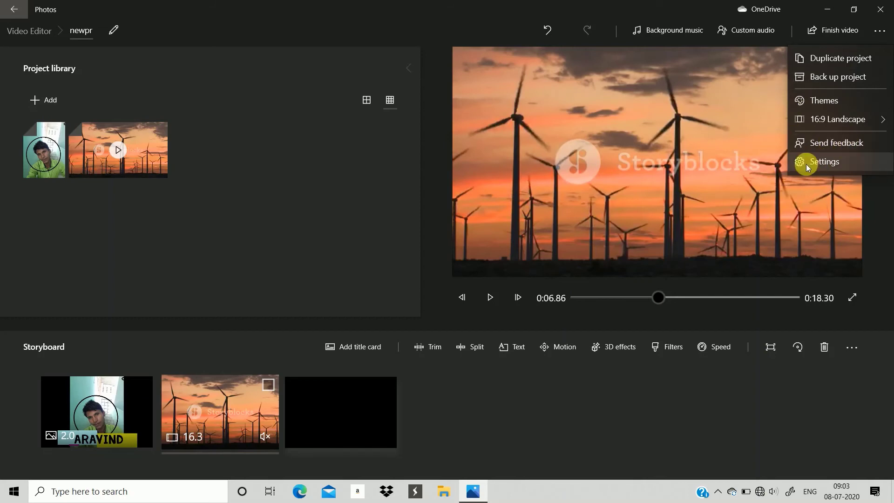
click(664, 166)
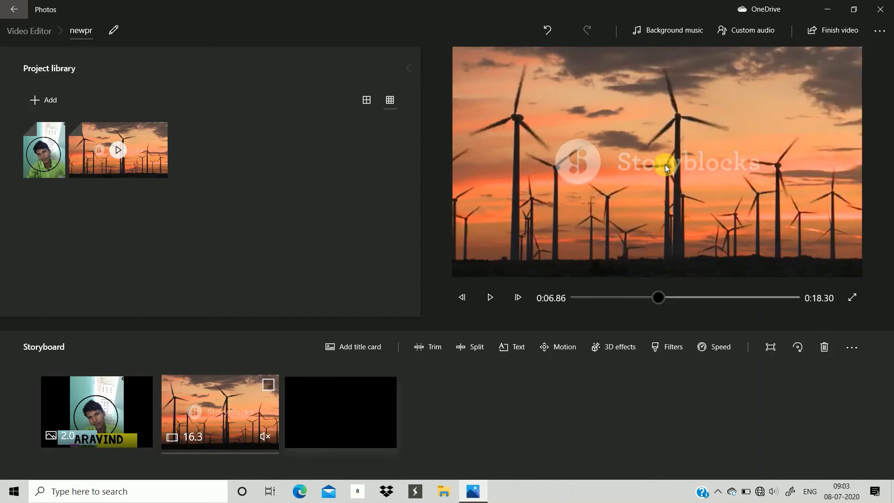
Step: Try slower and faster playback speeds for the windmill clip, settling on 64x
click(717, 348)
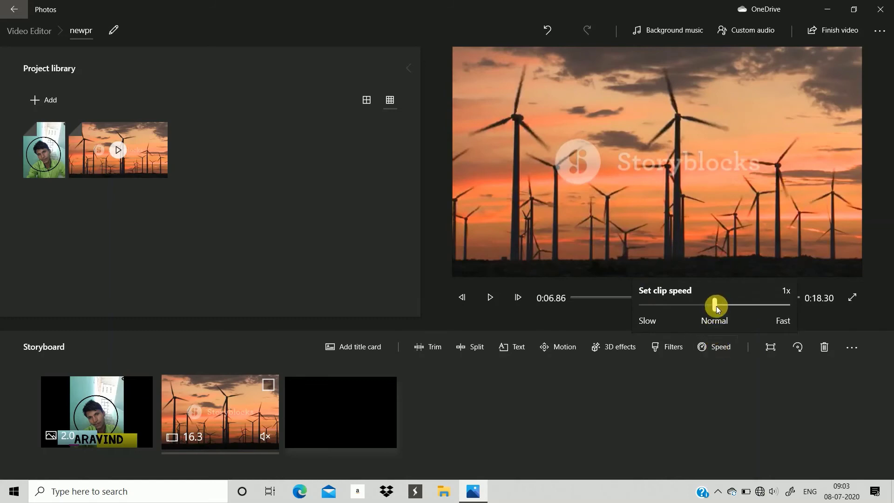
drag(716, 306, 674, 311)
drag(734, 306, 782, 304)
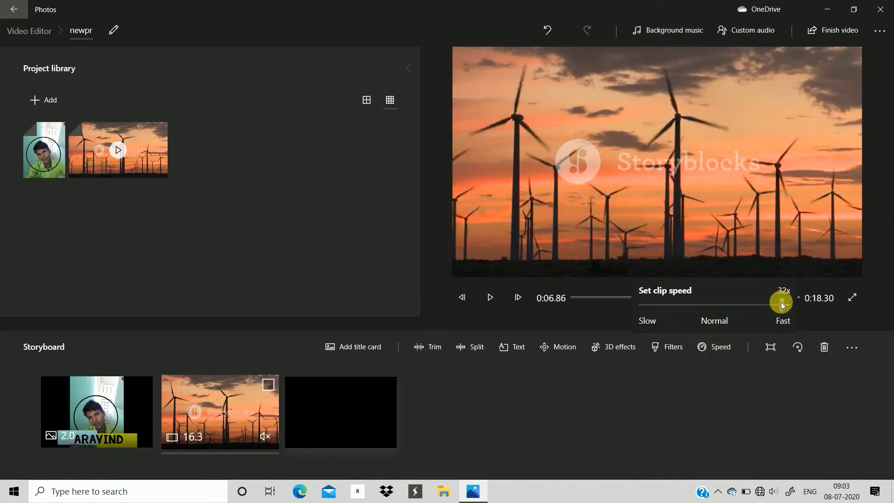
mouse_move(721, 312)
mouse_down()
mouse_move(783, 312)
mouse_move(721, 313)
mouse_up()
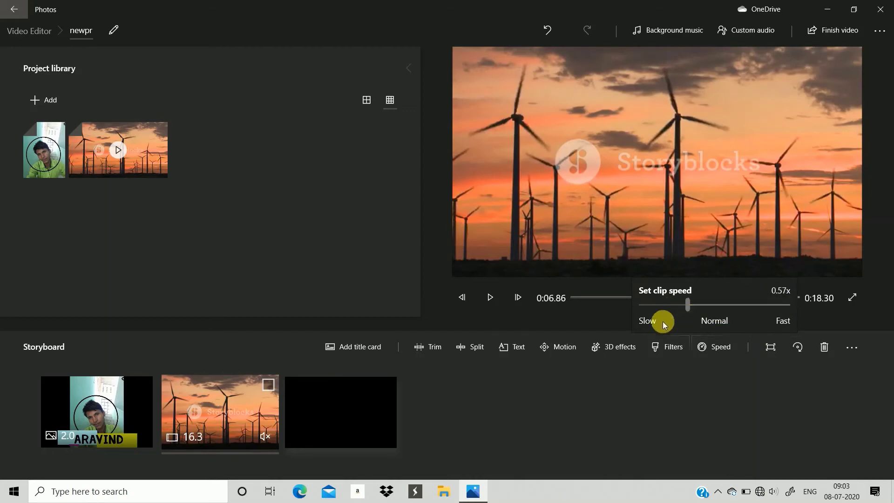
drag(641, 306, 786, 311)
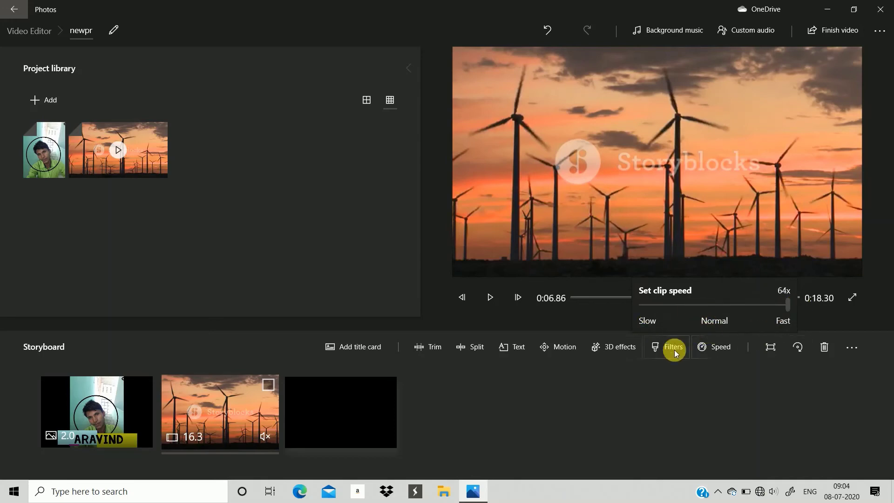
click(668, 431)
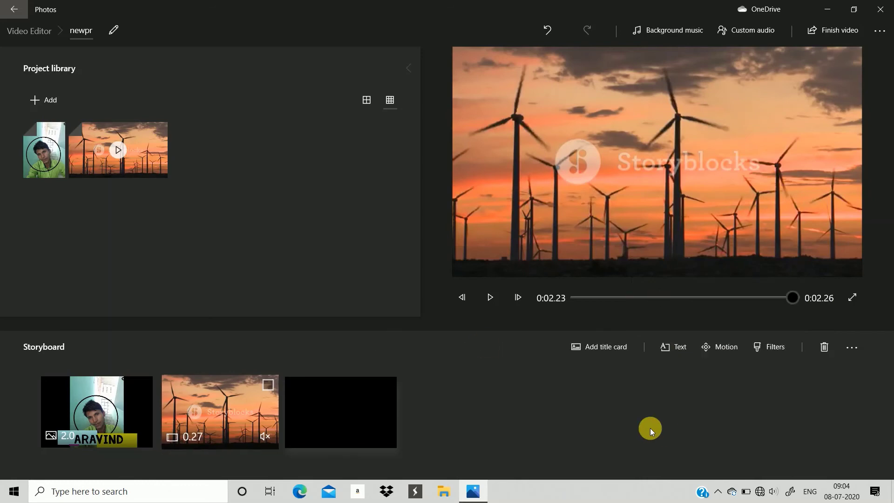
Step: Preview the fast windmill clip, set its speed back to Normal, and replay the video from near the beginning
click(490, 297)
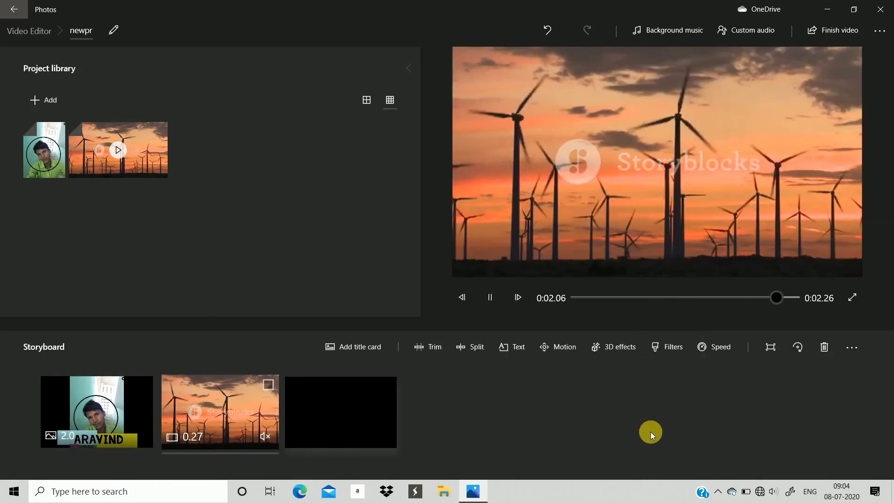
click(722, 346)
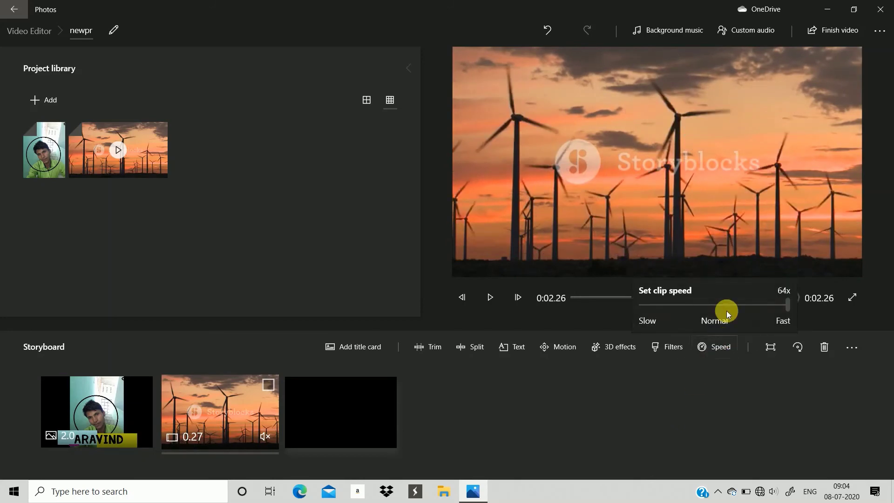
drag(788, 306, 710, 311)
click(650, 385)
click(490, 308)
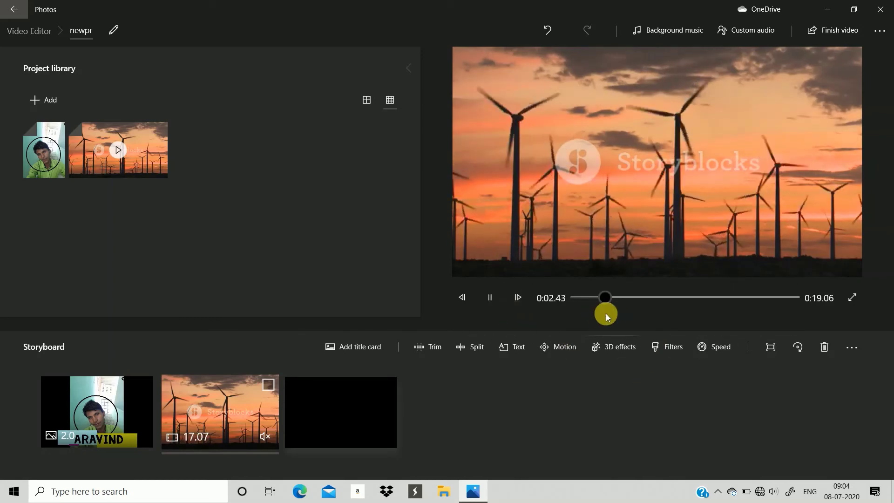
drag(615, 299, 574, 309)
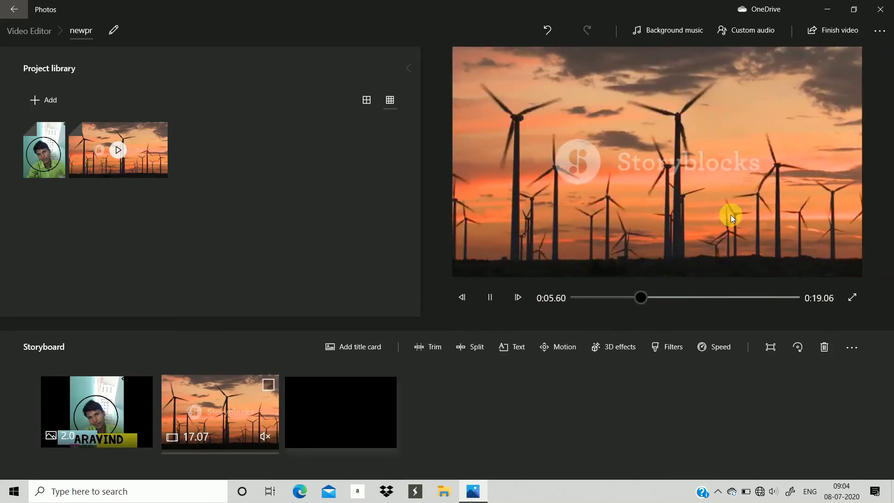
Step: Finish the video with quality set to Low 540p (smallest file size) and proceed to export
click(828, 40)
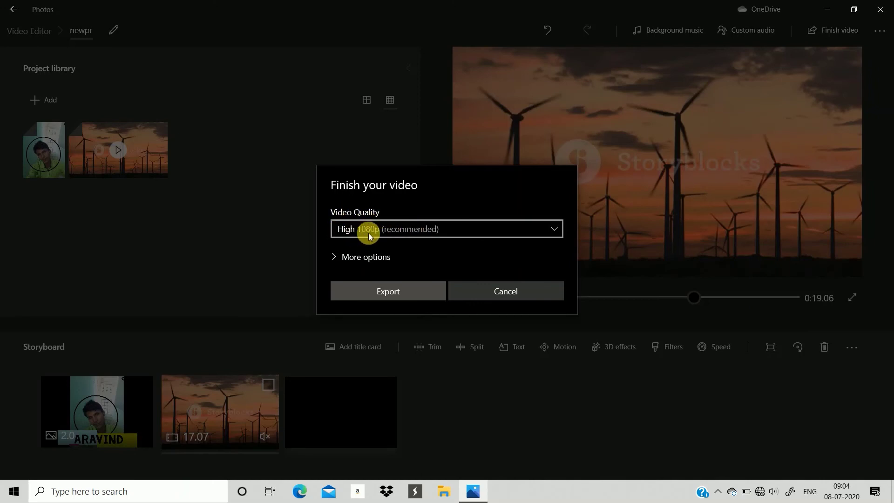
click(547, 228)
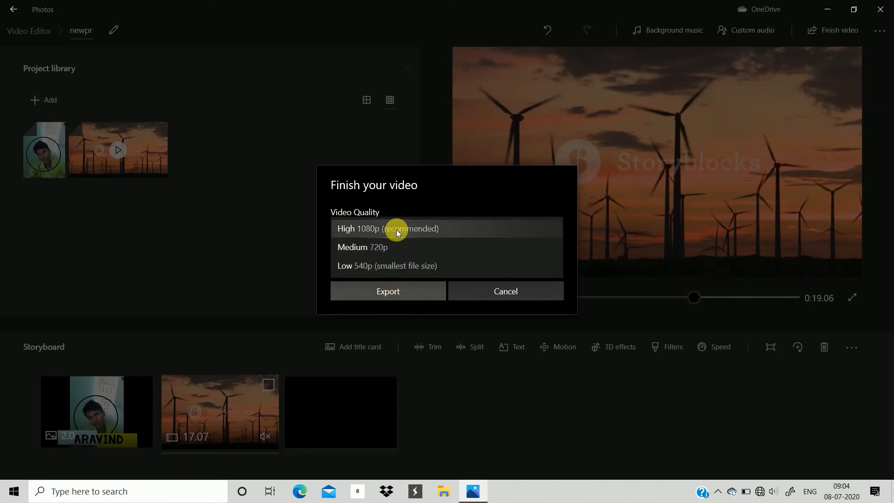
click(372, 266)
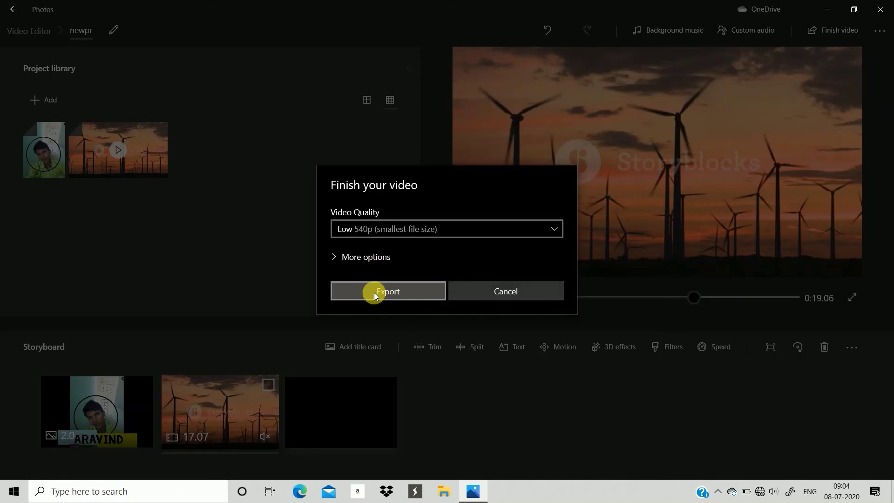
click(393, 291)
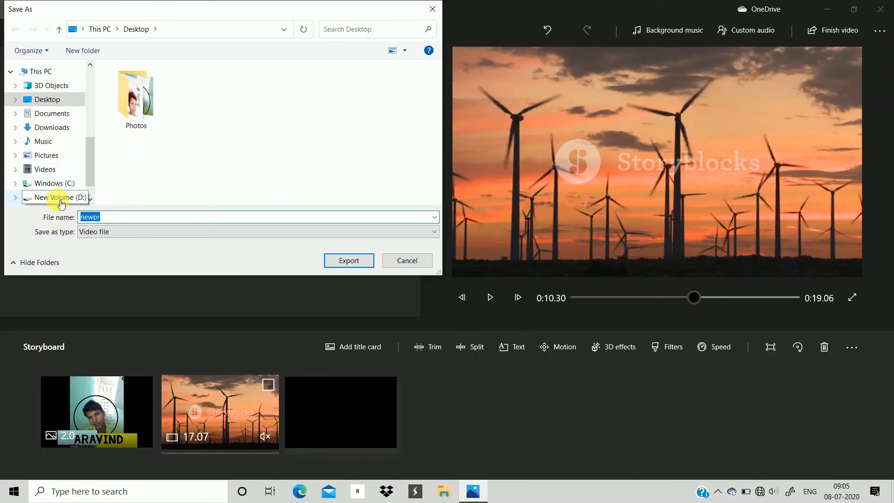
Step: Export the video as newpr to New Volume (D:), keeping the Video file type
click(59, 201)
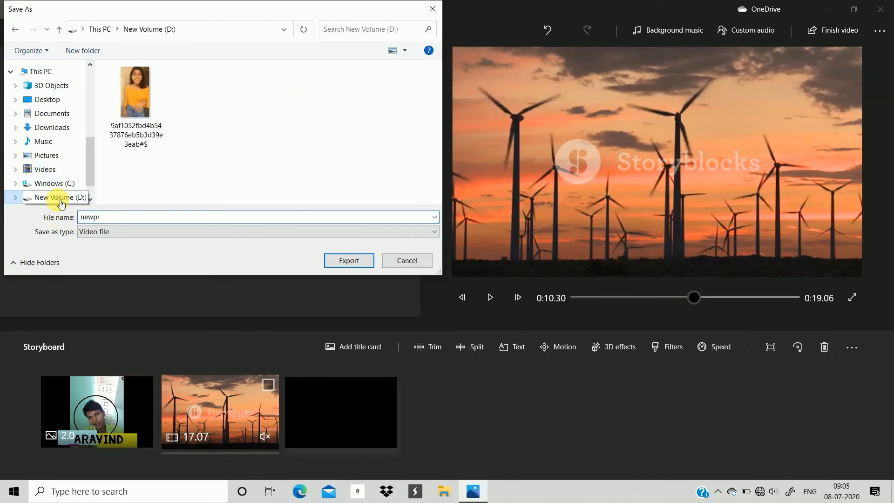
click(47, 101)
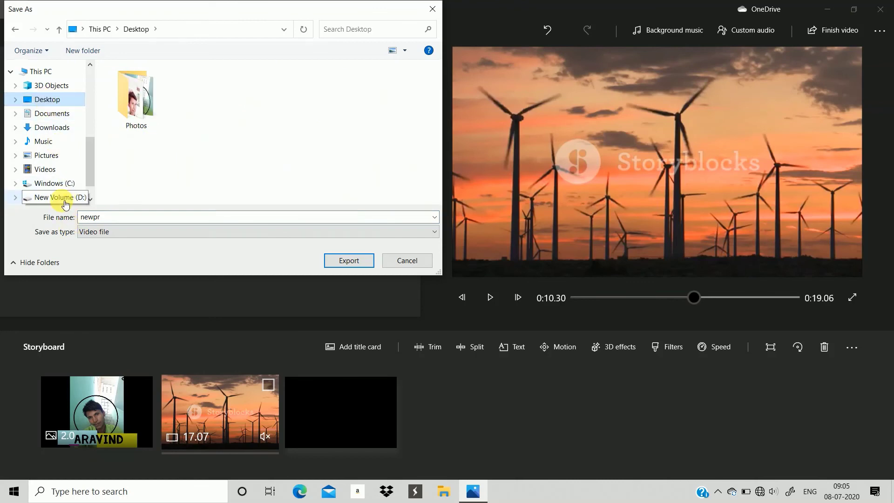
click(64, 201)
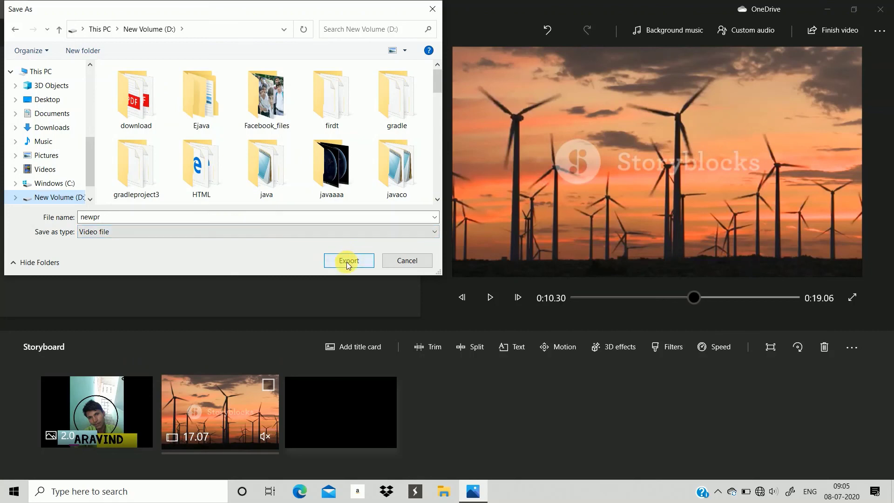
click(433, 230)
click(433, 231)
click(347, 259)
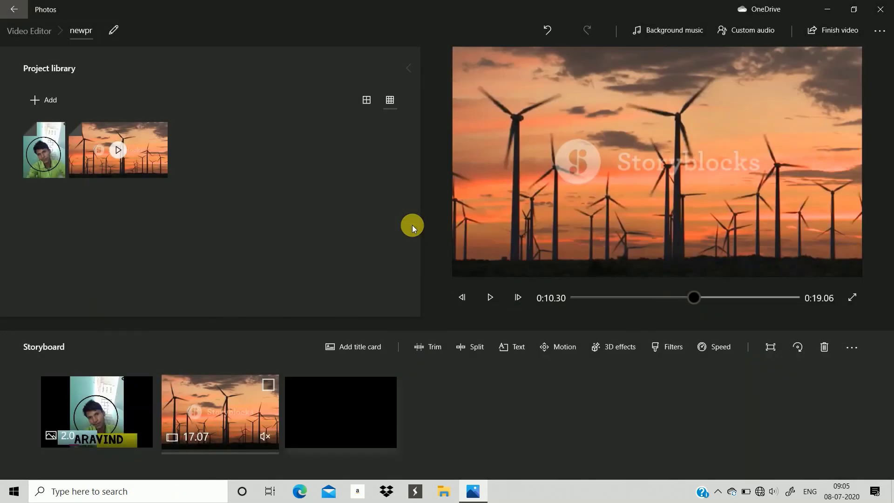
Step: Watch the exported newpr.mp4 in a maximized window, replay it from near the start, and close it
mouse_move(479, 493)
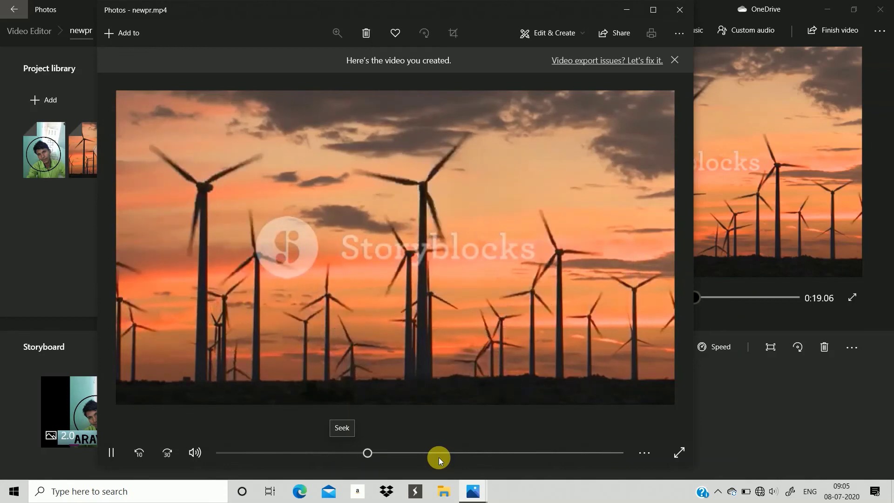
click(654, 10)
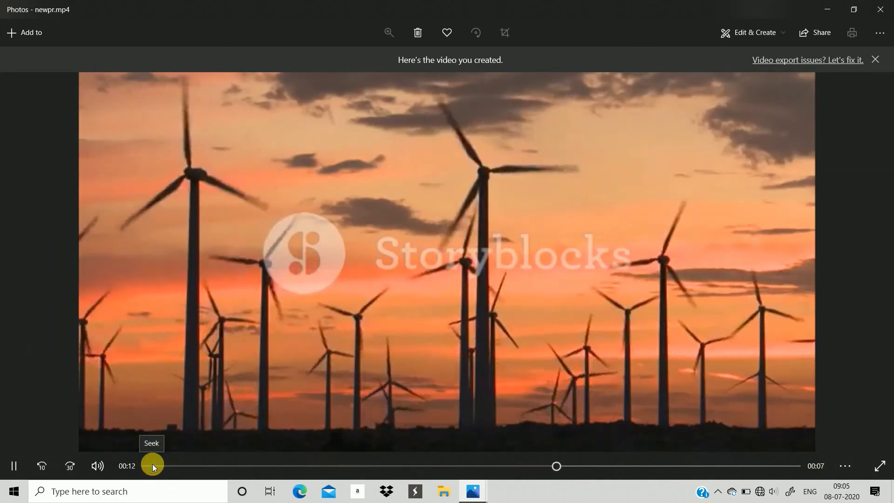
click(152, 464)
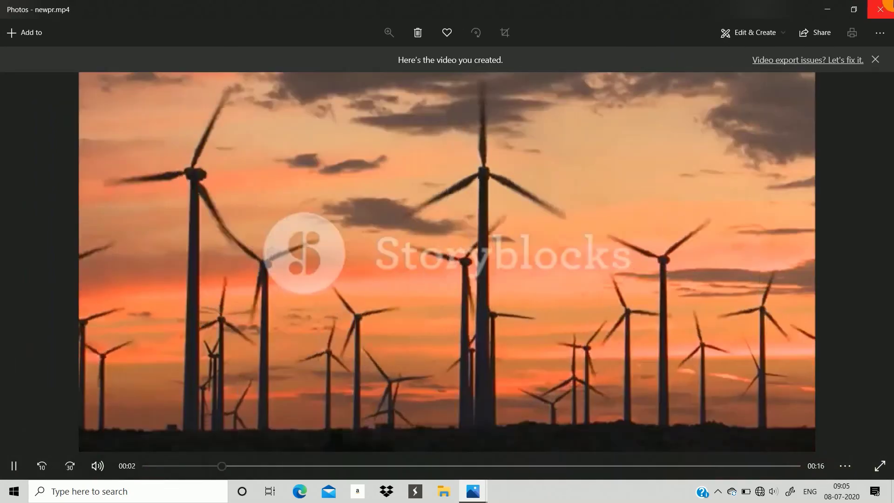
click(884, 6)
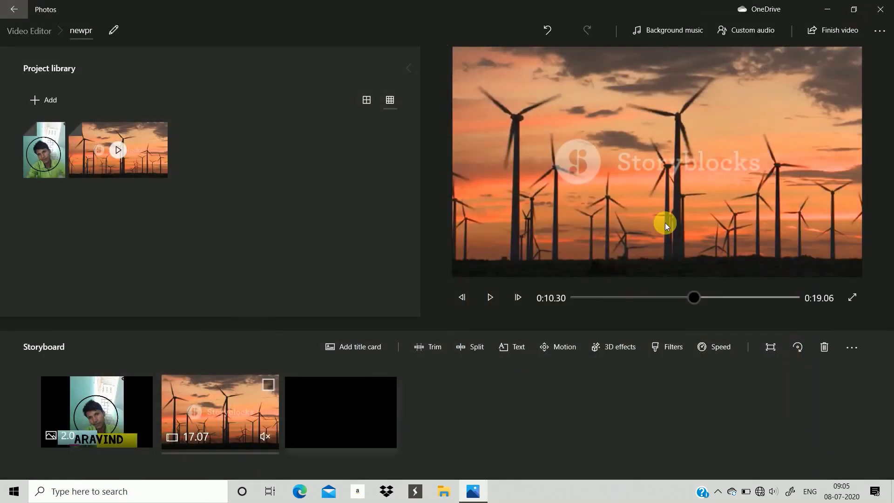